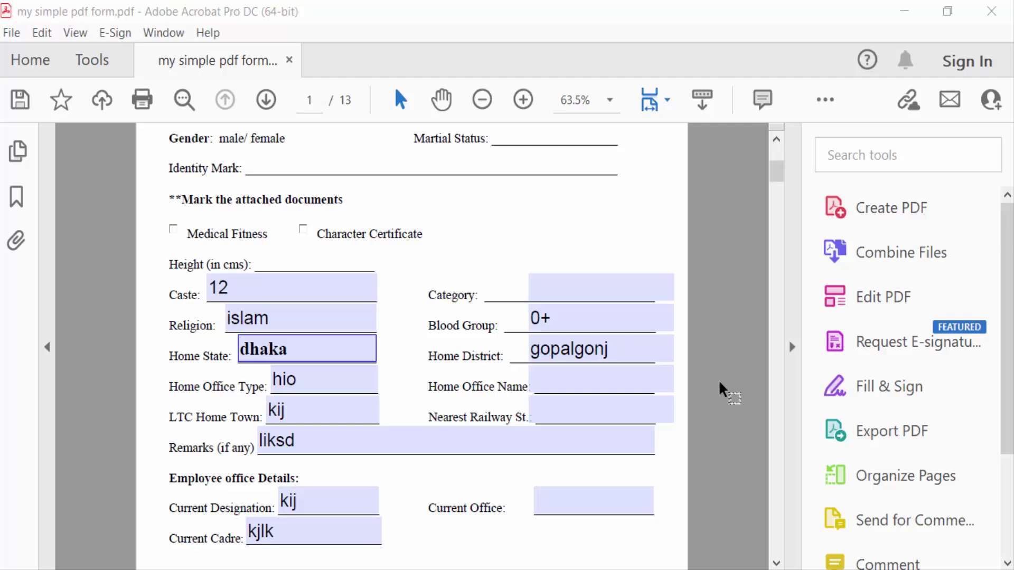
Change the Caste field value from 12 to 1254
scroll(506, 380, "down", 3)
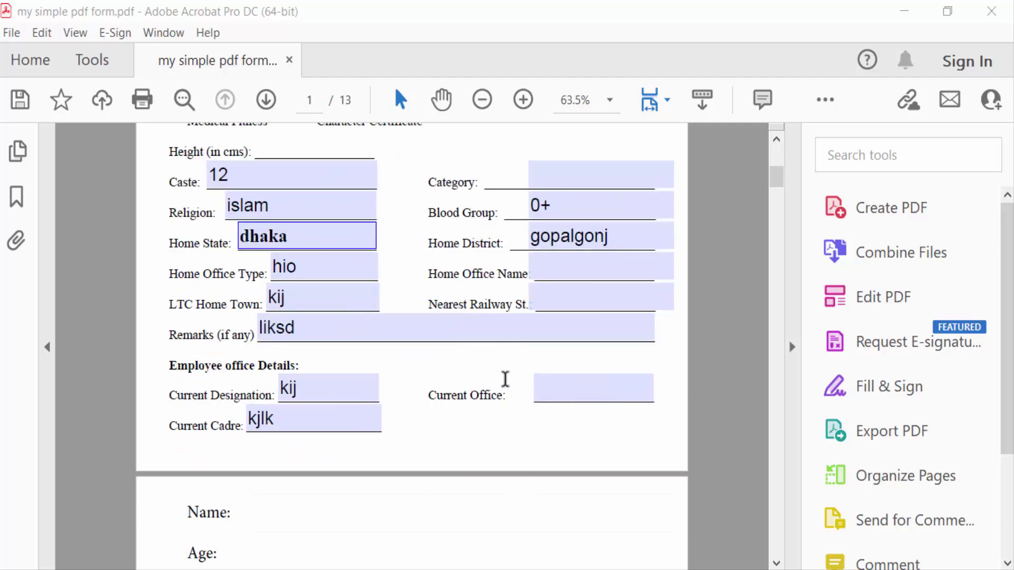
scroll(505, 379, "up", 7)
scroll(452, 394, "down", 2)
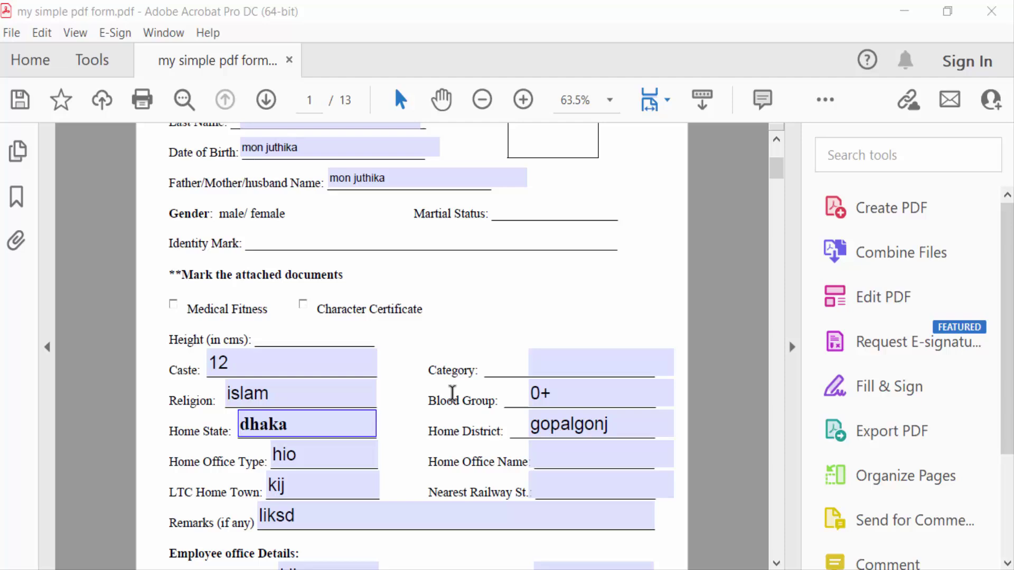
scroll(452, 393, "down", 3)
left_click(356, 368)
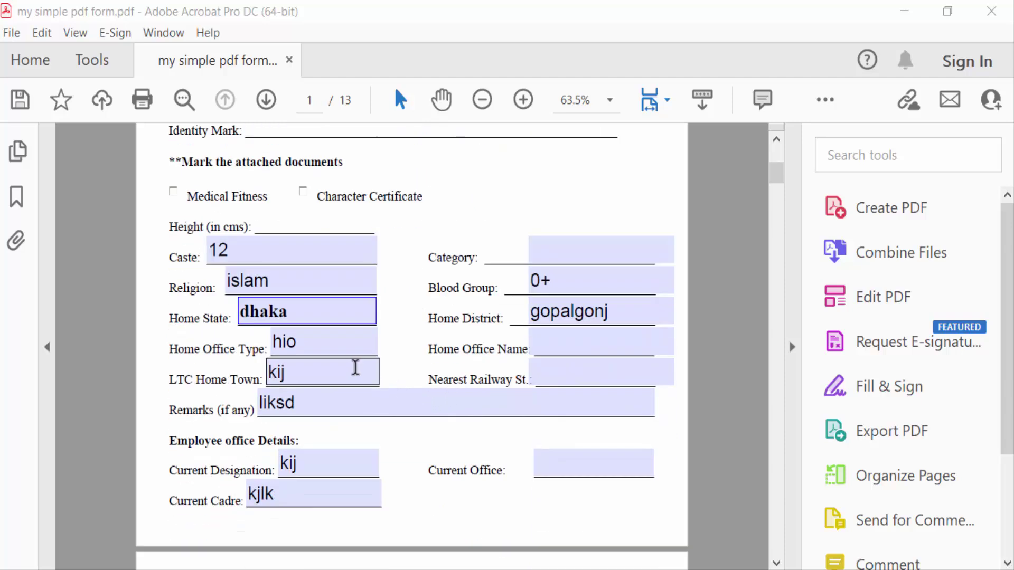
left_click(302, 285)
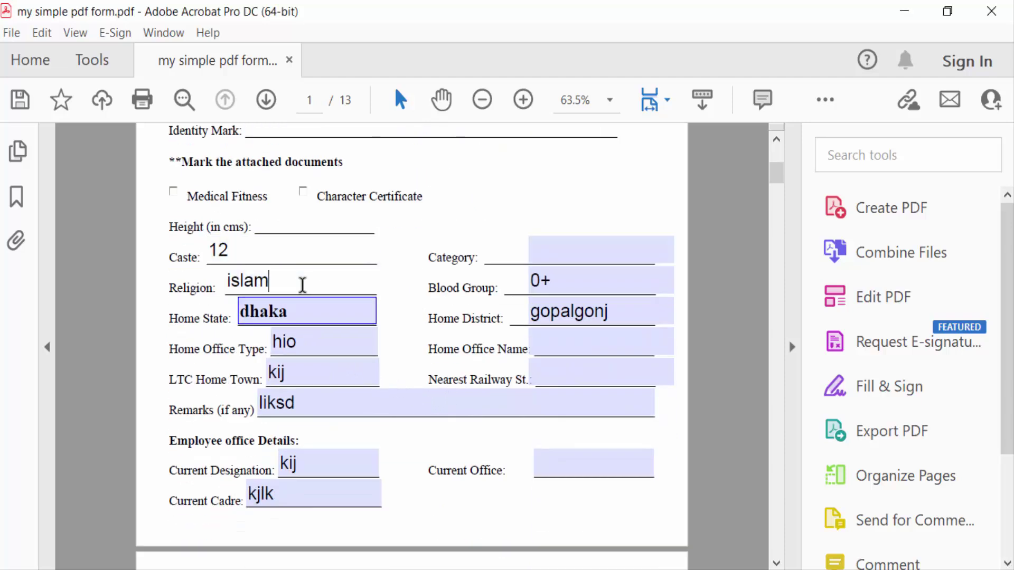
left_click_drag(248, 253, 199, 249)
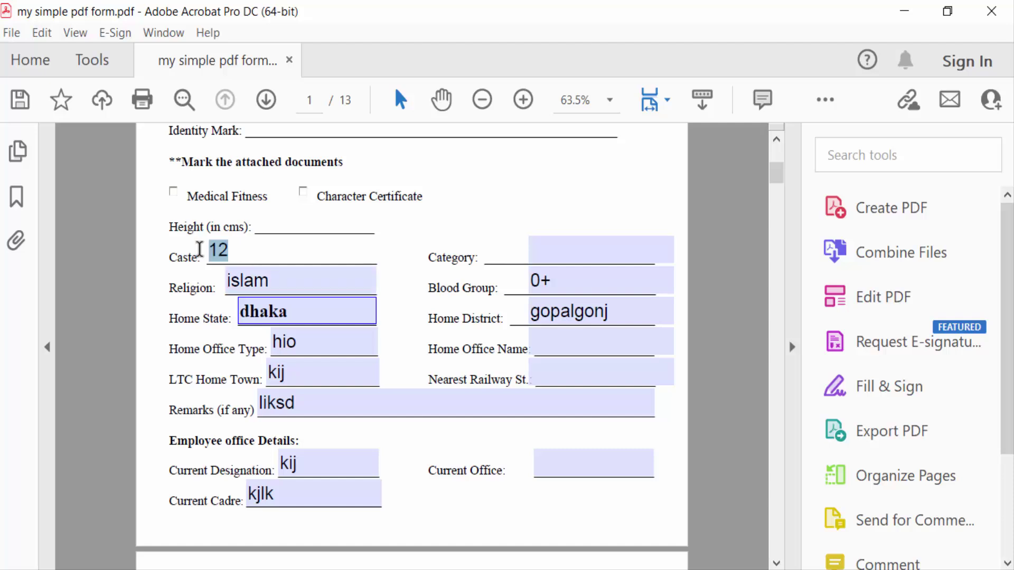
type("1254")
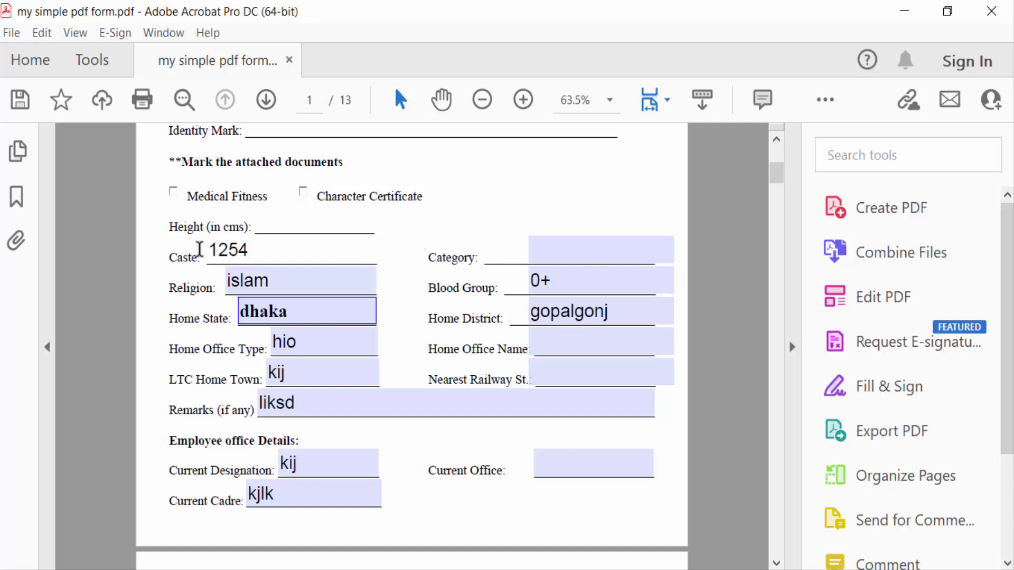
left_click(292, 285)
Set Religion to muslim and Home State to mirpur, then save the form
key("BackSpace")
key("BackSpace")
key("BackSpace")
key("BackSpace")
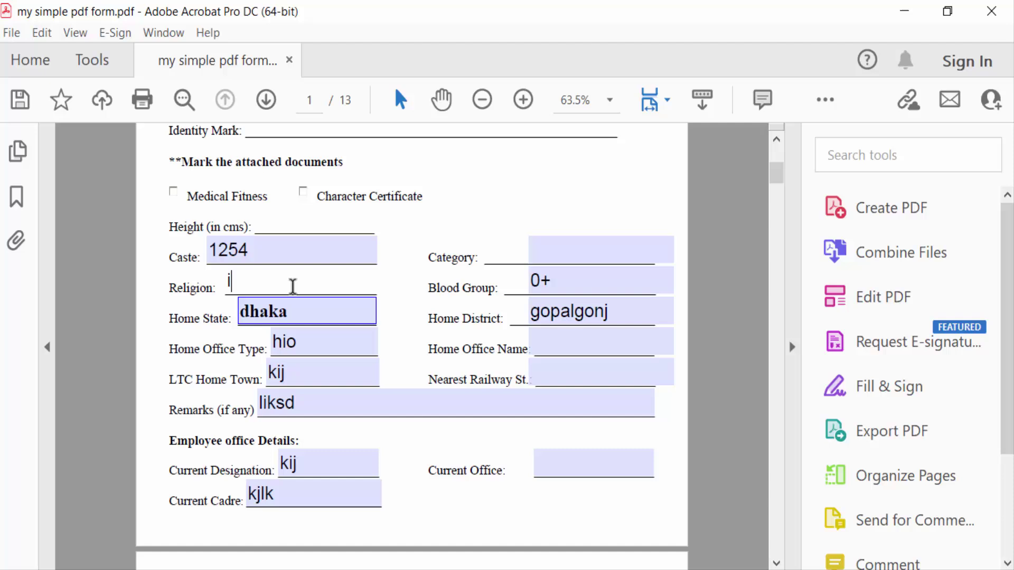
type("muslim")
left_click_drag(301, 317, 203, 313)
type("mirt")
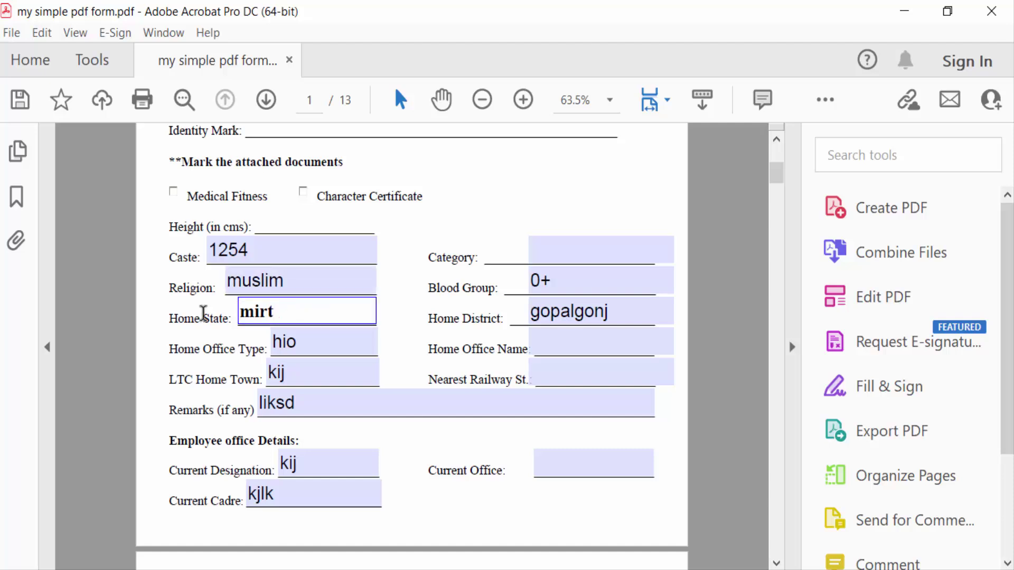
key("BackSpace")
type("pur")
left_click(13, 33)
left_click(84, 160)
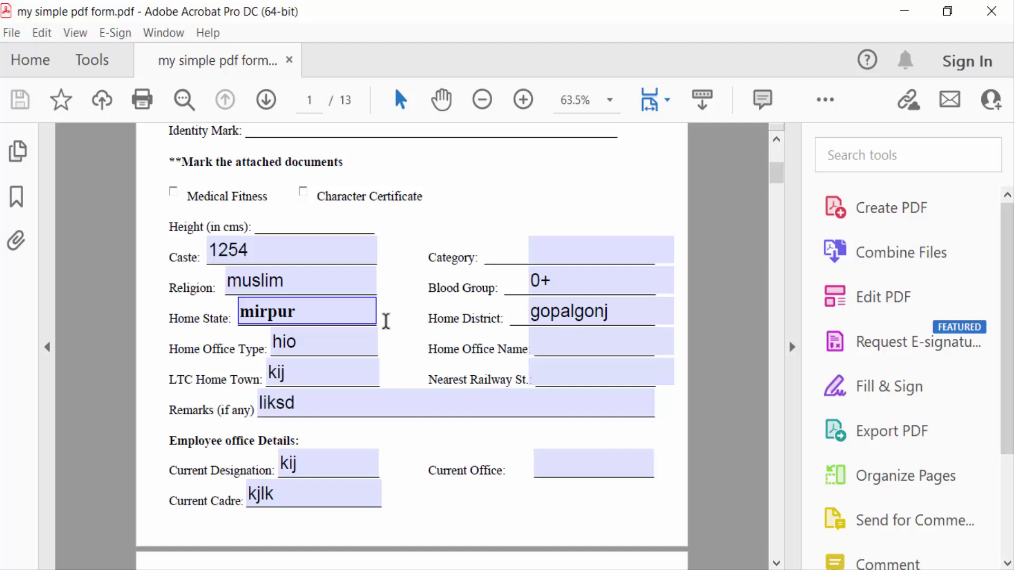
Enter Prepare Form mode and open the Caste field's properties
left_click(98, 58)
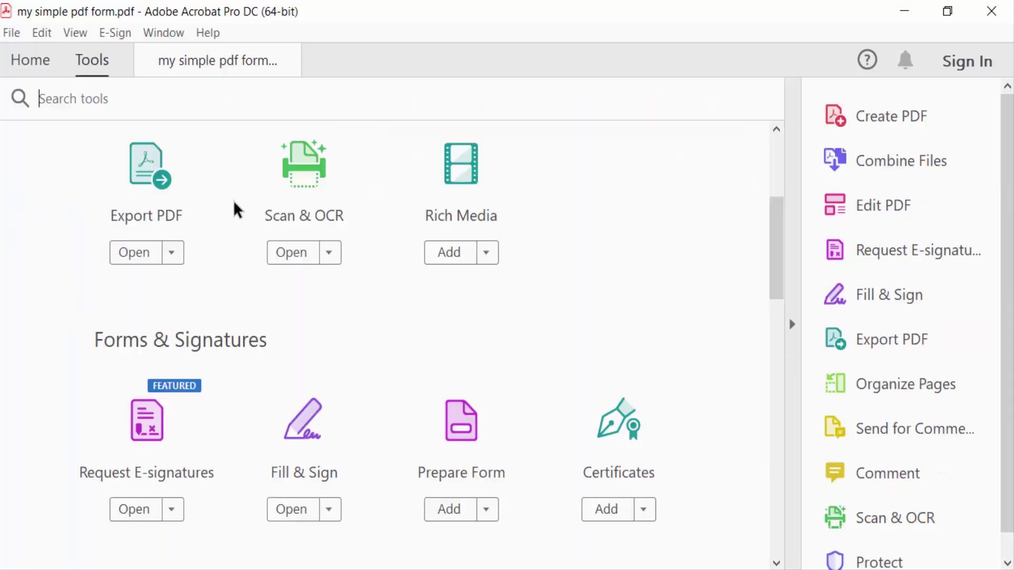
left_click(520, 454)
left_click(530, 439)
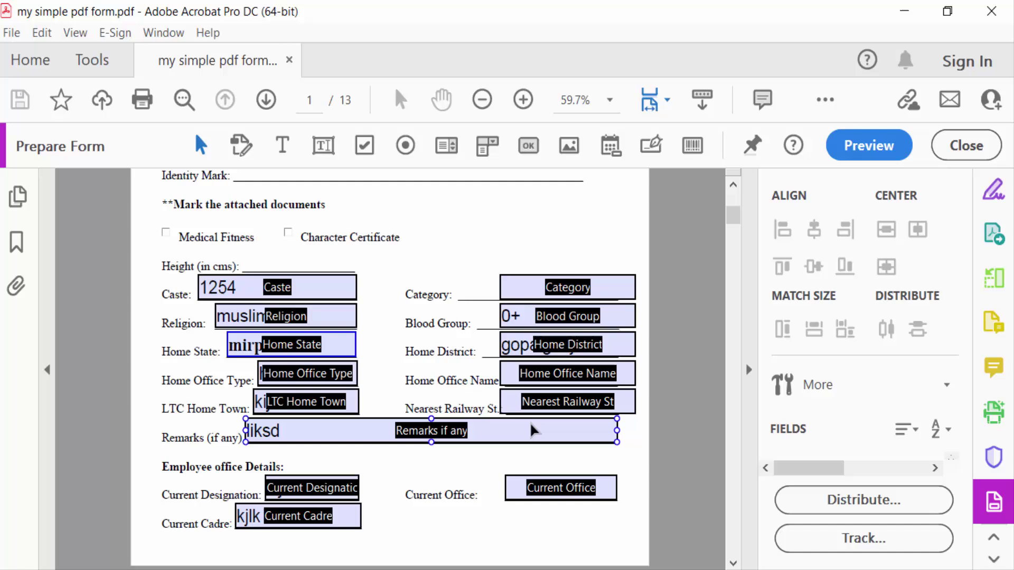
left_click(314, 296)
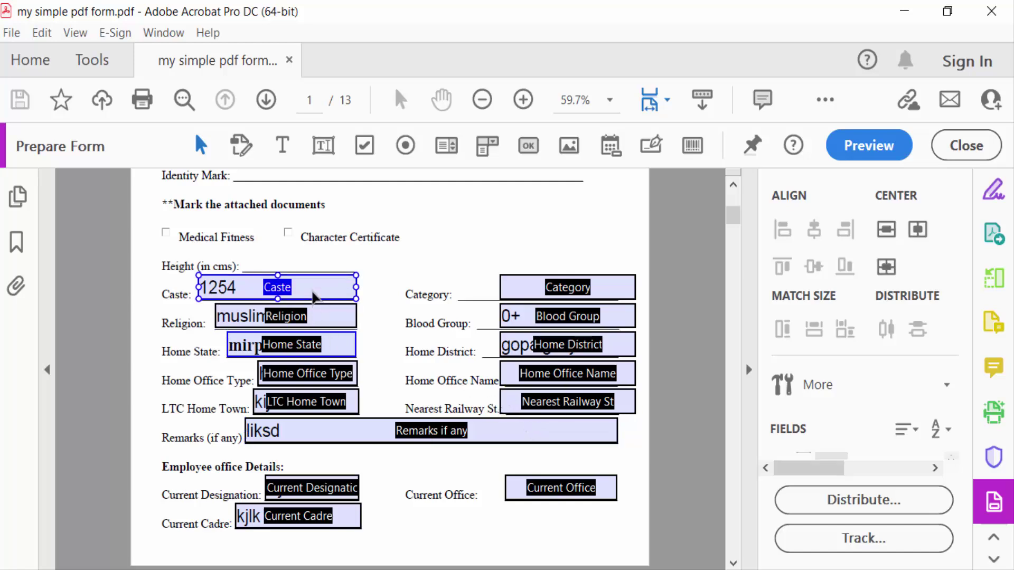
right_click(314, 297)
left_click(359, 72)
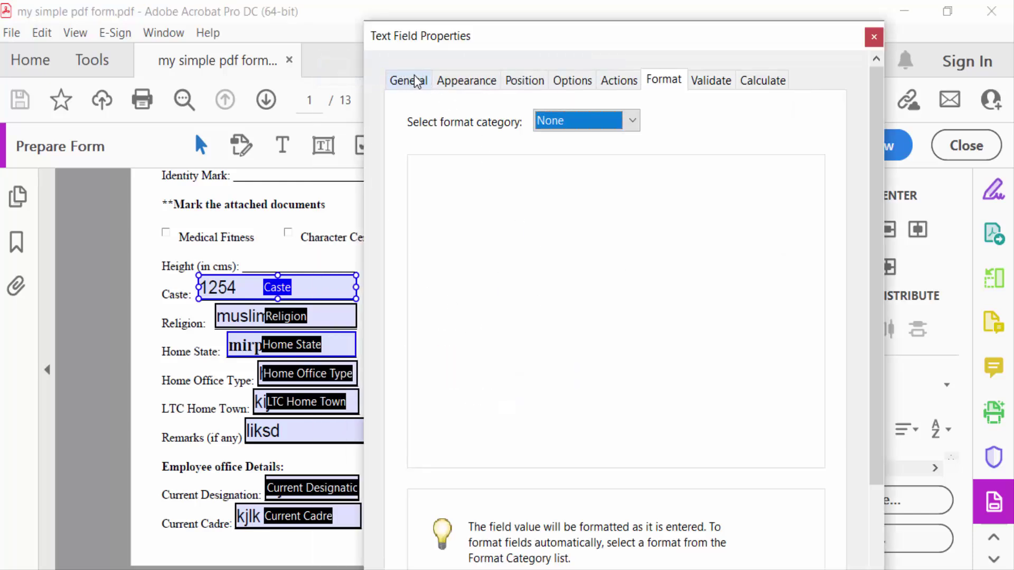
On the General tab, make the field visible but not printing, keep 0° orientation, and toggle read-only
left_click(410, 80)
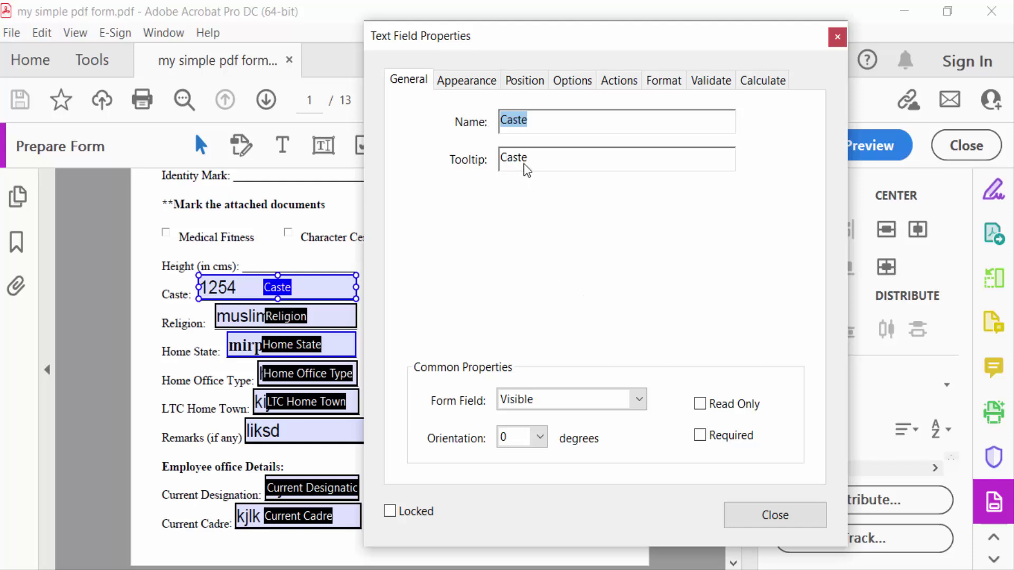
left_click(572, 403)
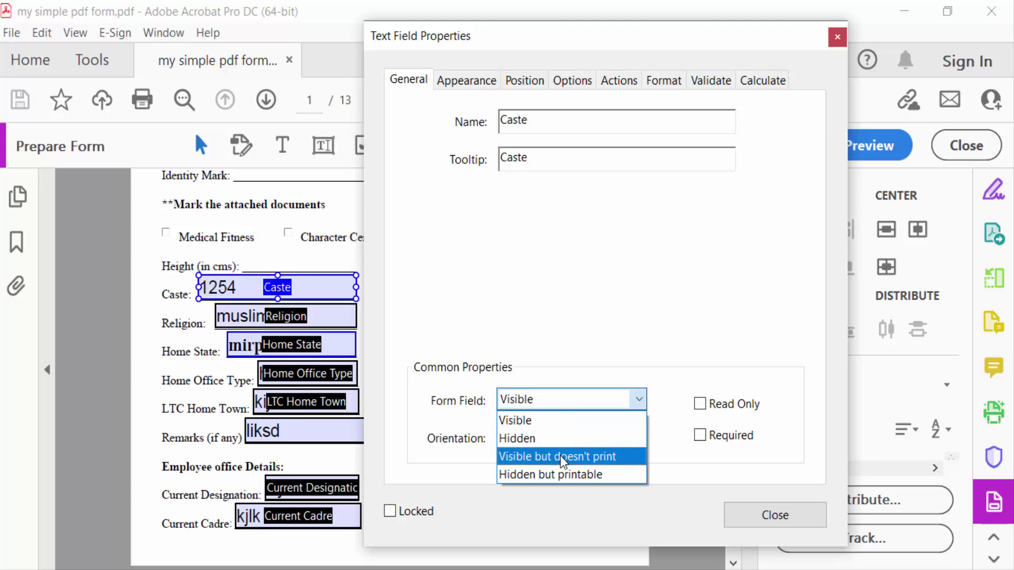
left_click(561, 457)
left_click(539, 438)
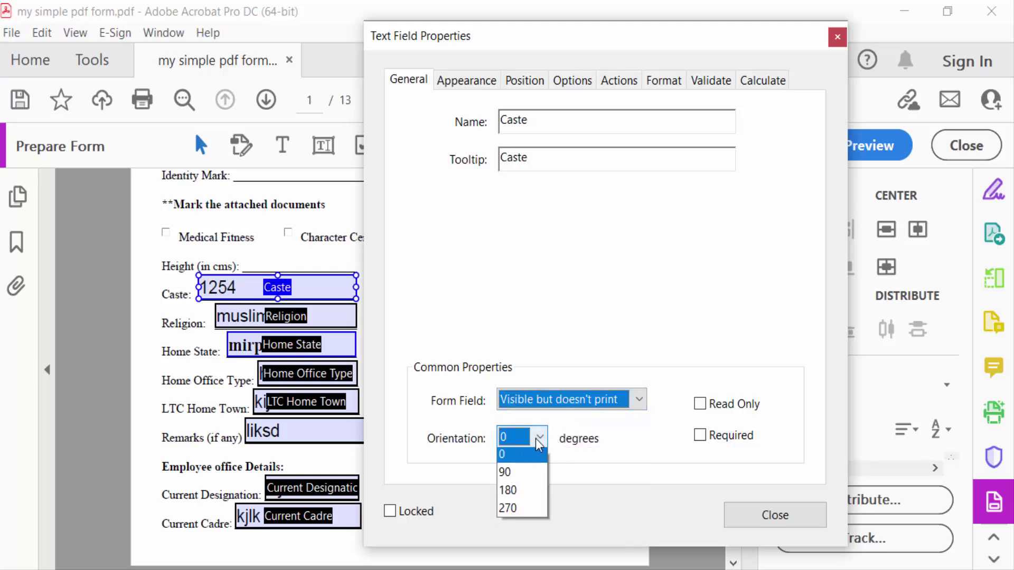
left_click(538, 442)
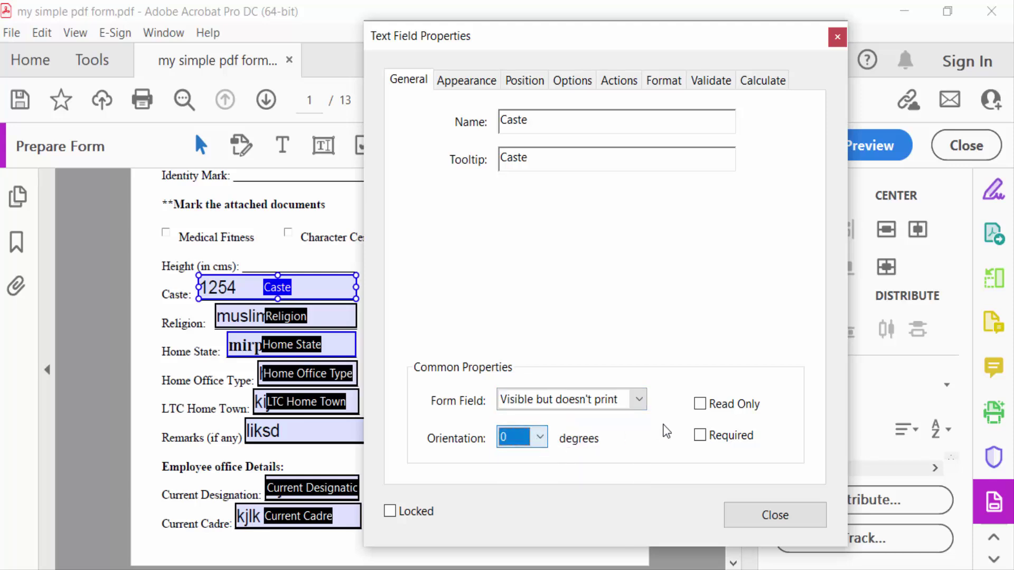
left_click(700, 405)
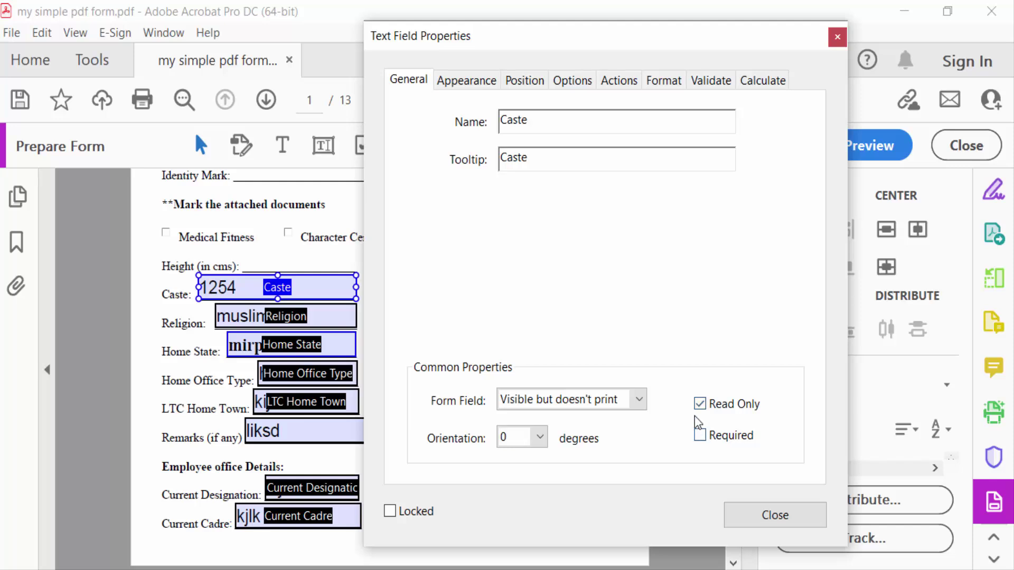
Give the Caste field a thin, dashed blue border and a yellow fill
left_click(458, 83)
left_click(519, 155)
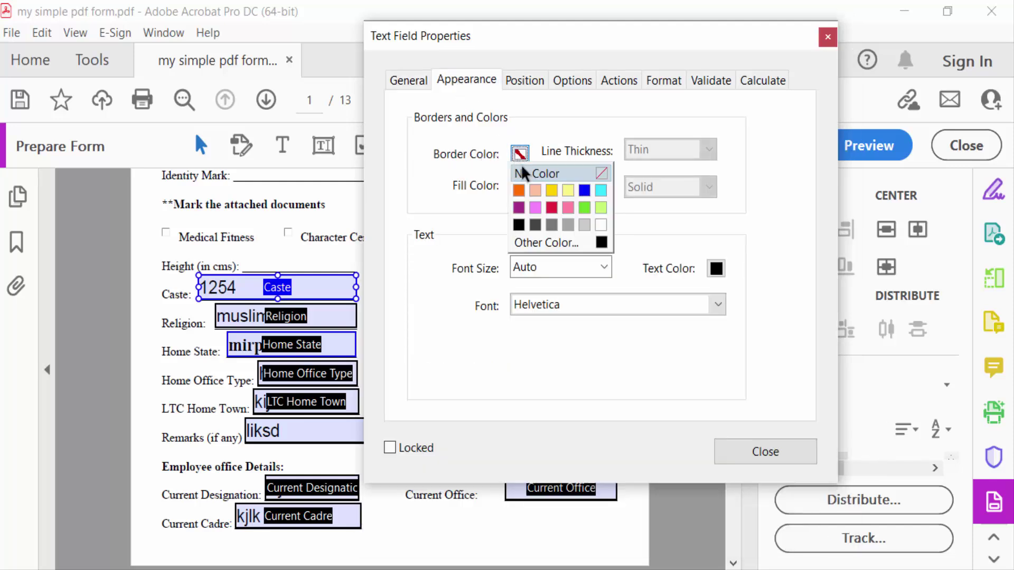
left_click(583, 197)
left_click(520, 185)
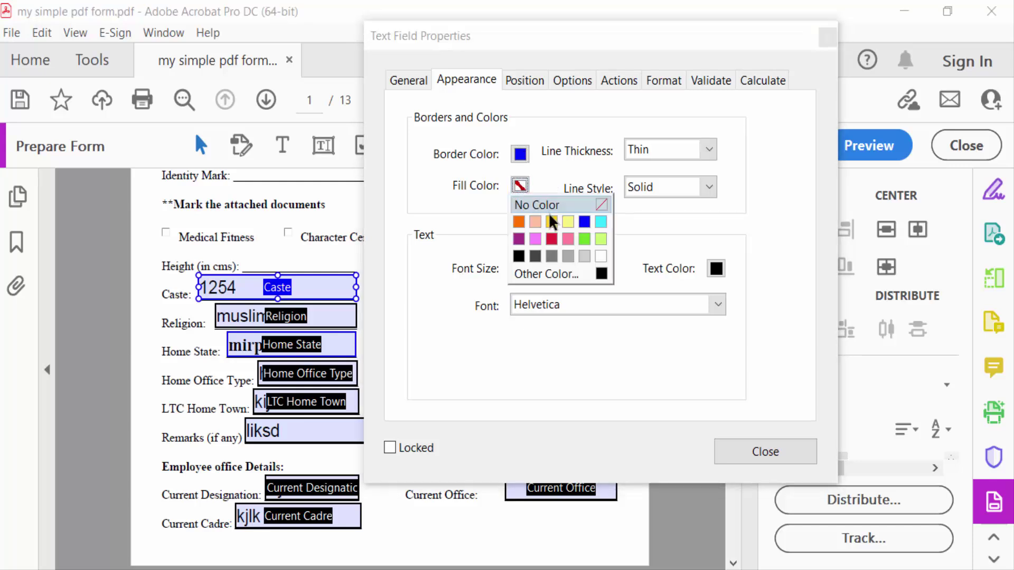
left_click(547, 226)
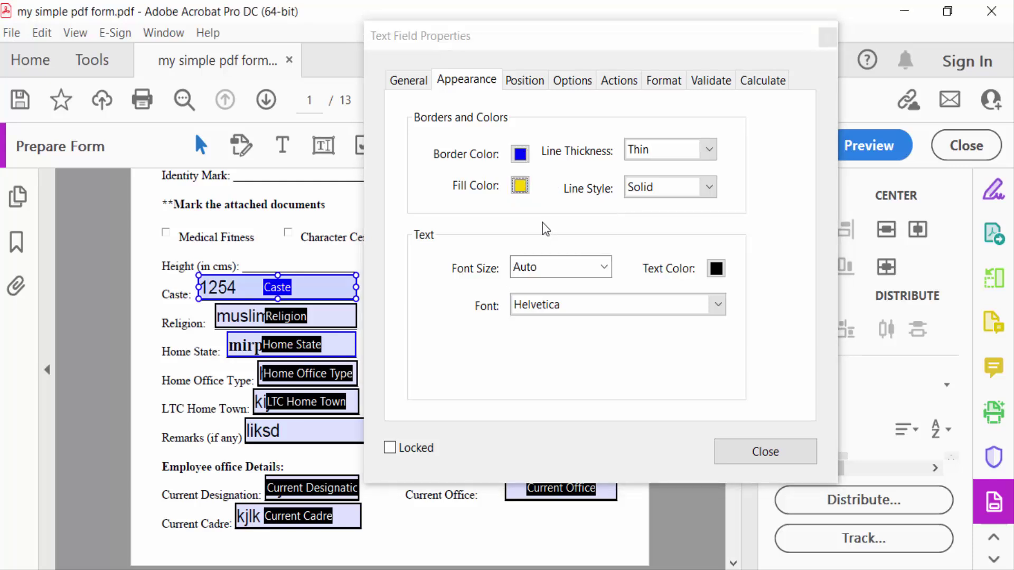
left_click(667, 156)
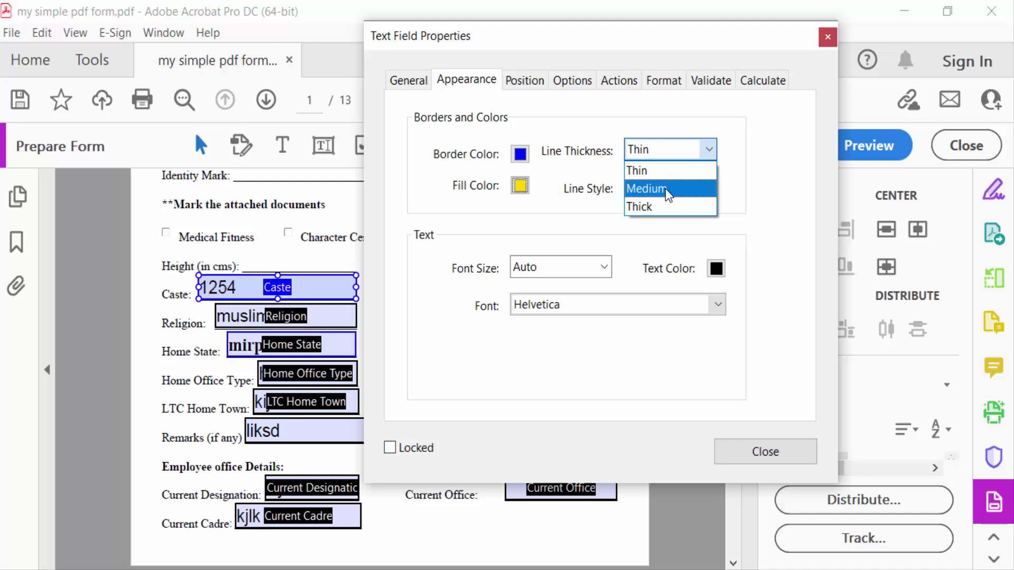
left_click(597, 221)
left_click(684, 194)
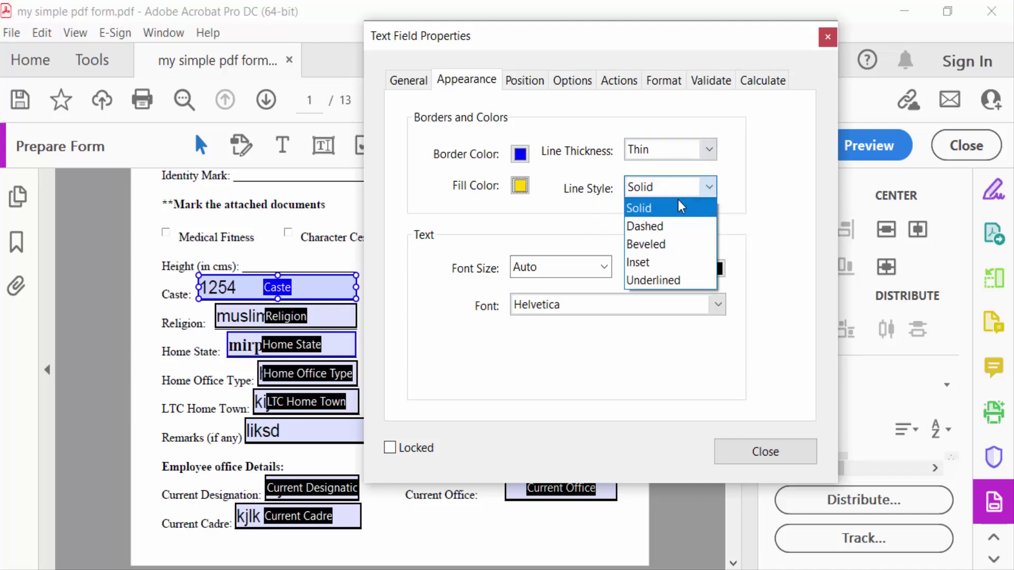
left_click(664, 227)
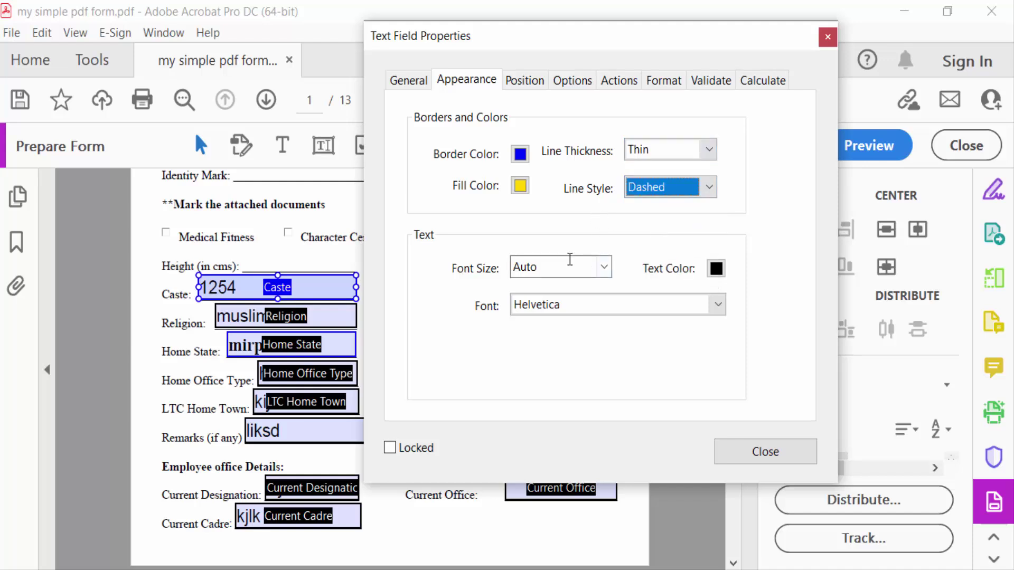
Set the Caste field's font to Times Bold with black text colour
left_click(564, 268)
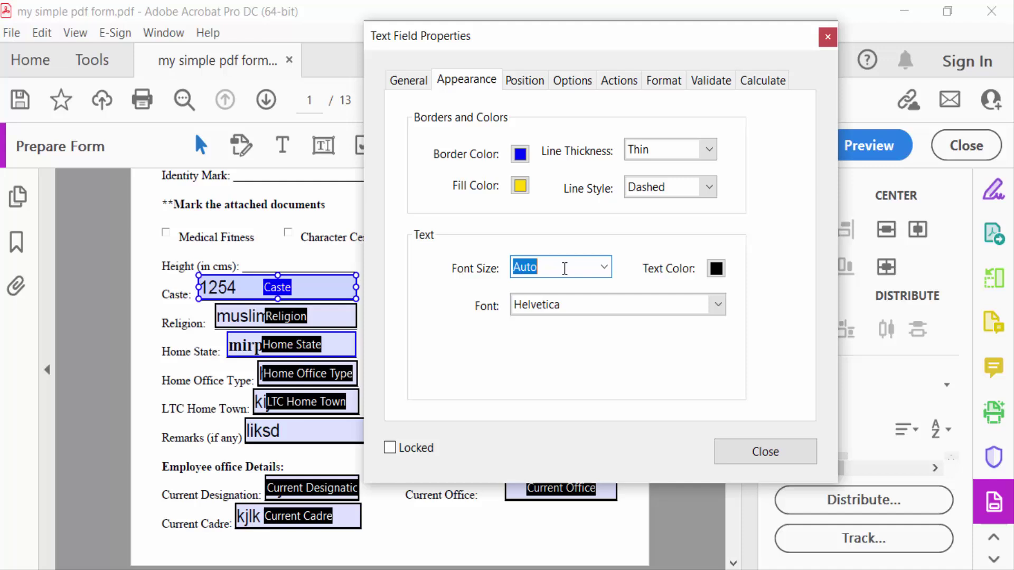
left_click(562, 308)
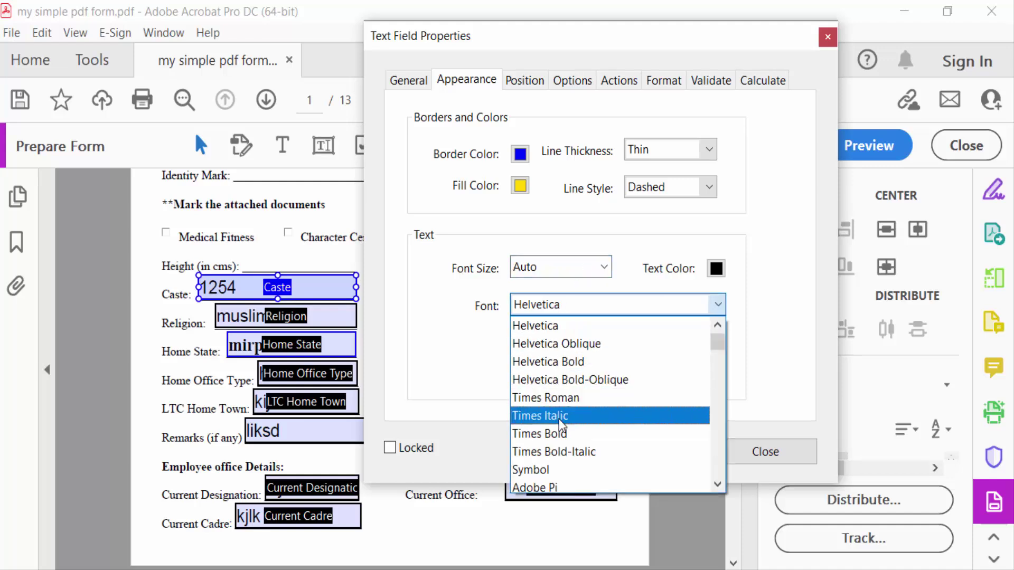
left_click(554, 436)
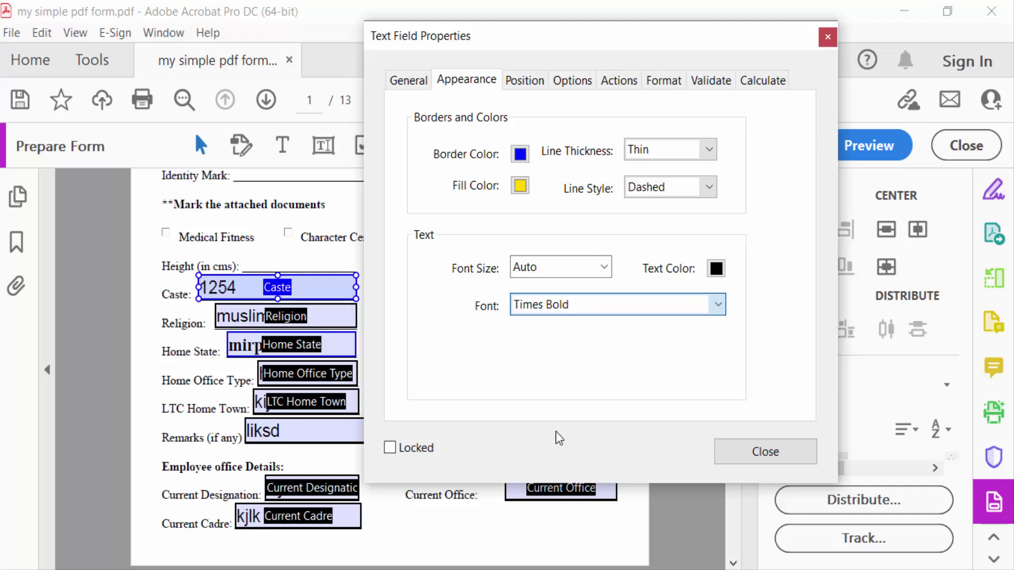
left_click(716, 269)
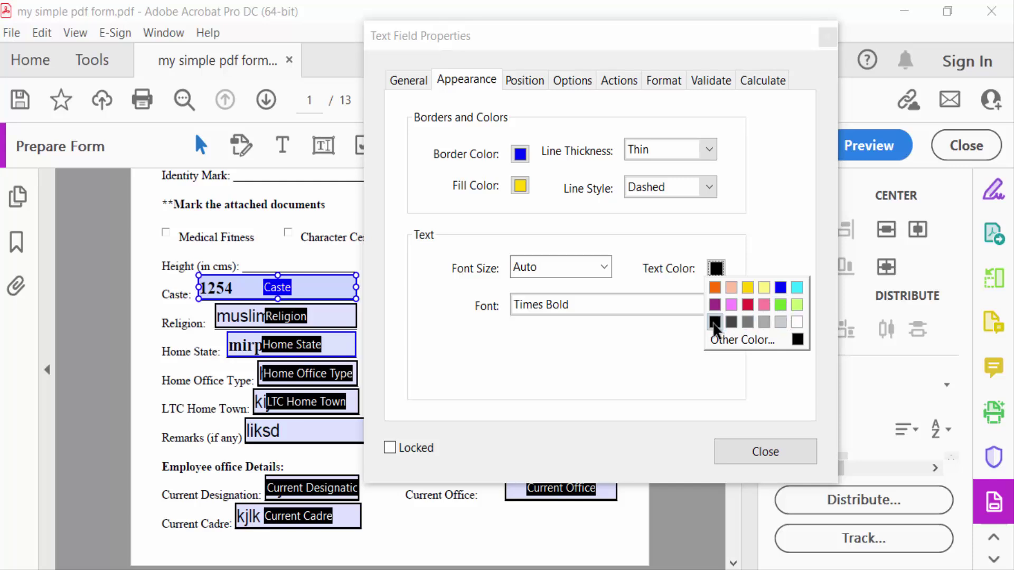
left_click(715, 321)
Review the Position, Options and Actions tabs, then close the properties dialog
left_click(524, 80)
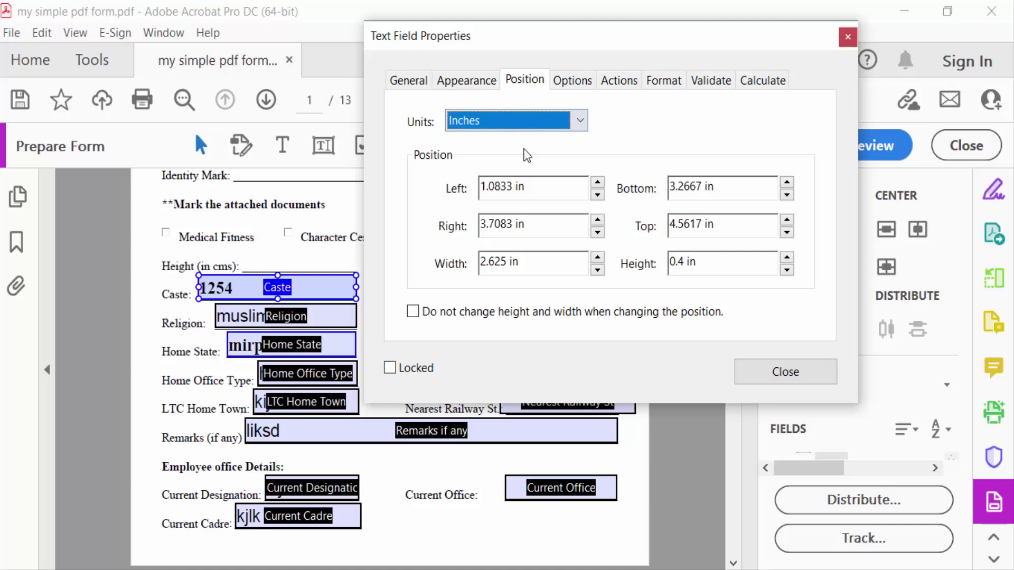
left_click(570, 83)
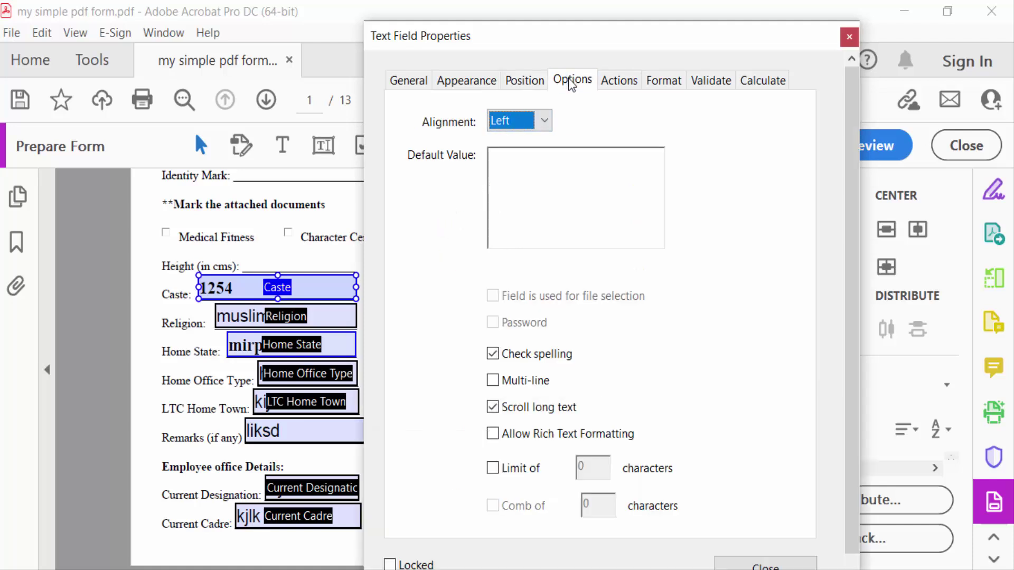
left_click(612, 88)
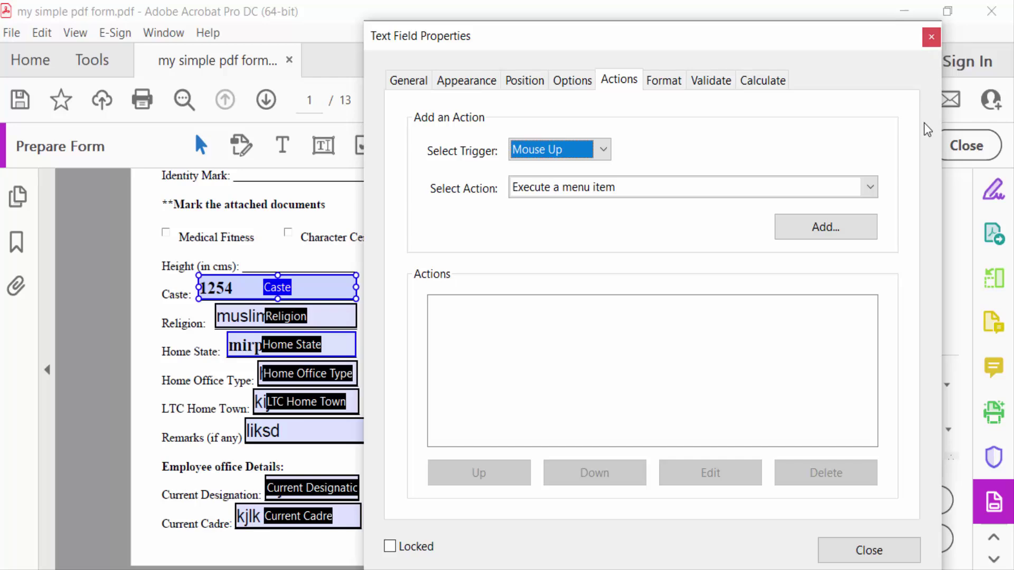
left_click(844, 553)
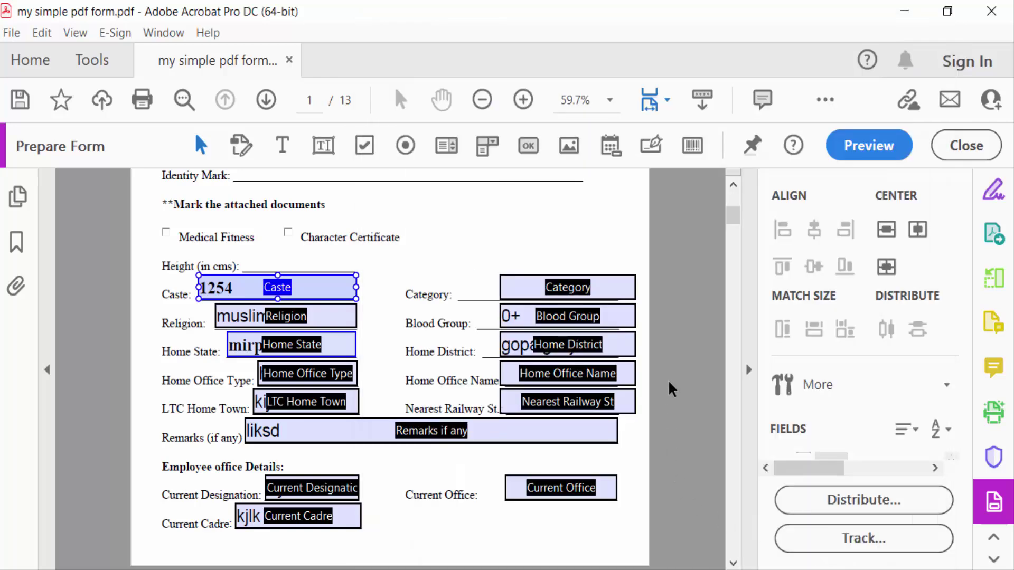
In preview, change the Caste value to 2540, then return to form-editing mode
left_click(869, 145)
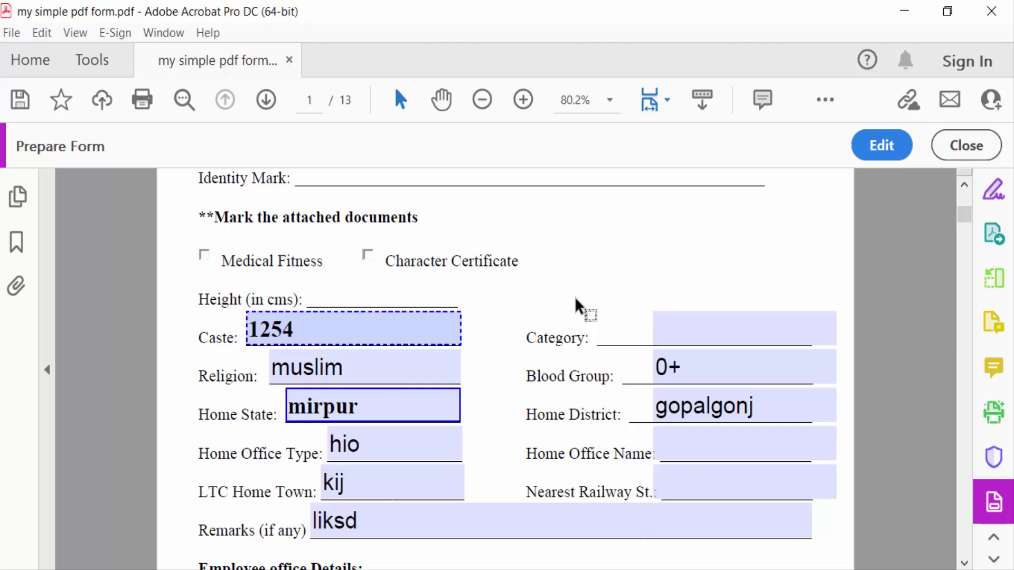
scroll(398, 380, "down", 1)
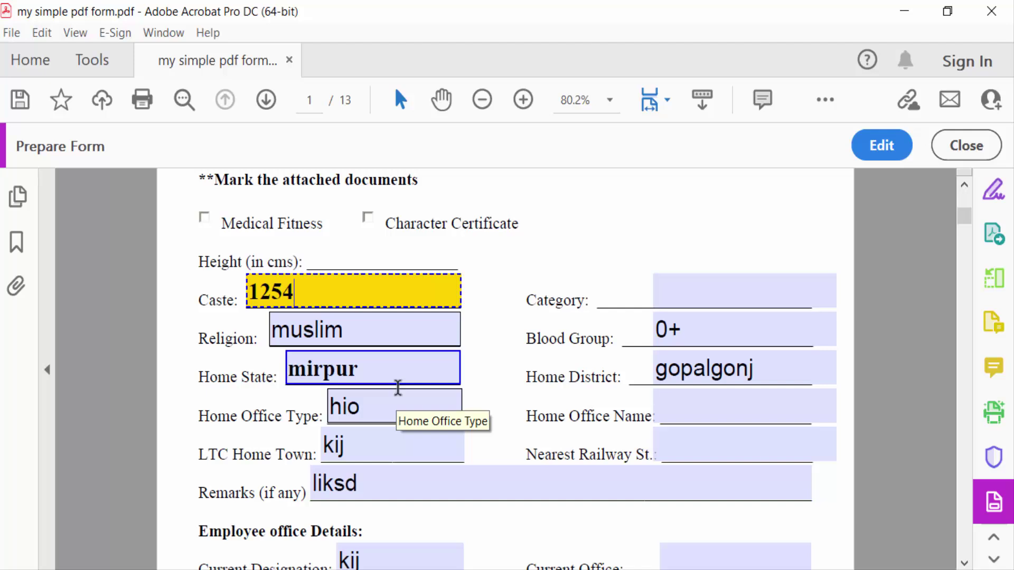
key("BackSpace")
key("BackSpace")
type("54")
scroll(475, 359, "up", 1)
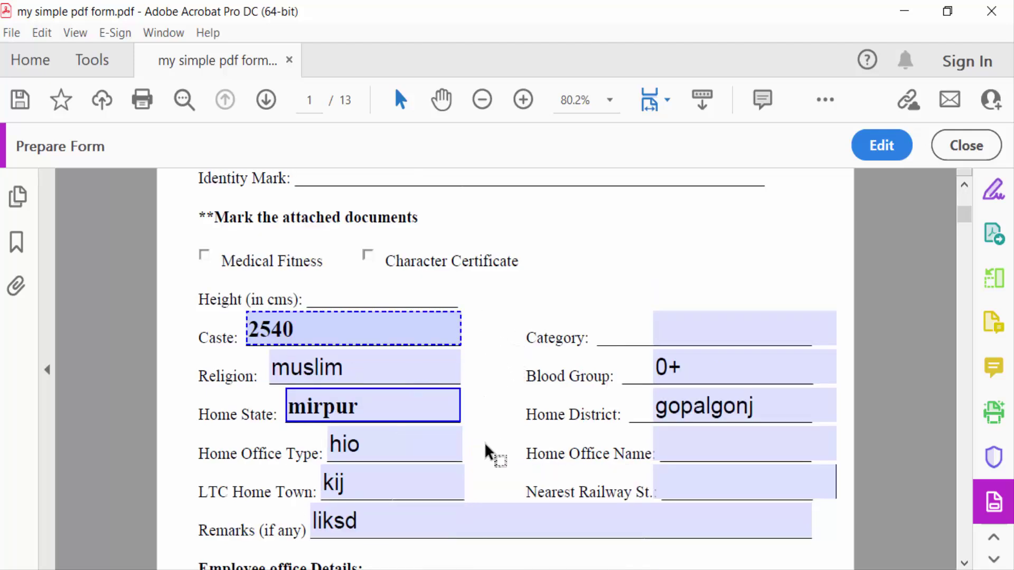
left_click(865, 159)
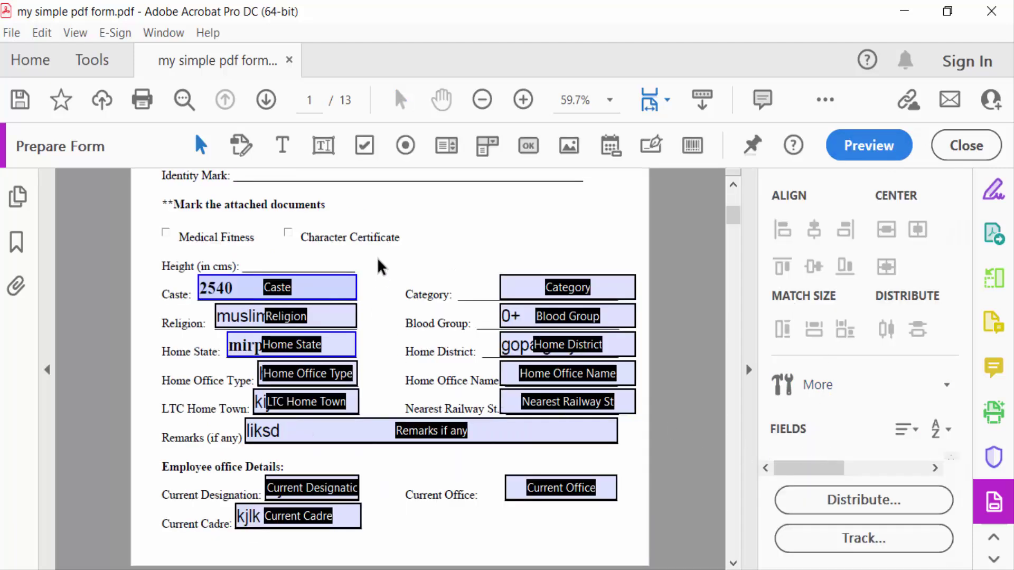
Select the Caste through LTC Home Town fields and left-align them to Religion
left_click_drag(379, 260, 325, 421)
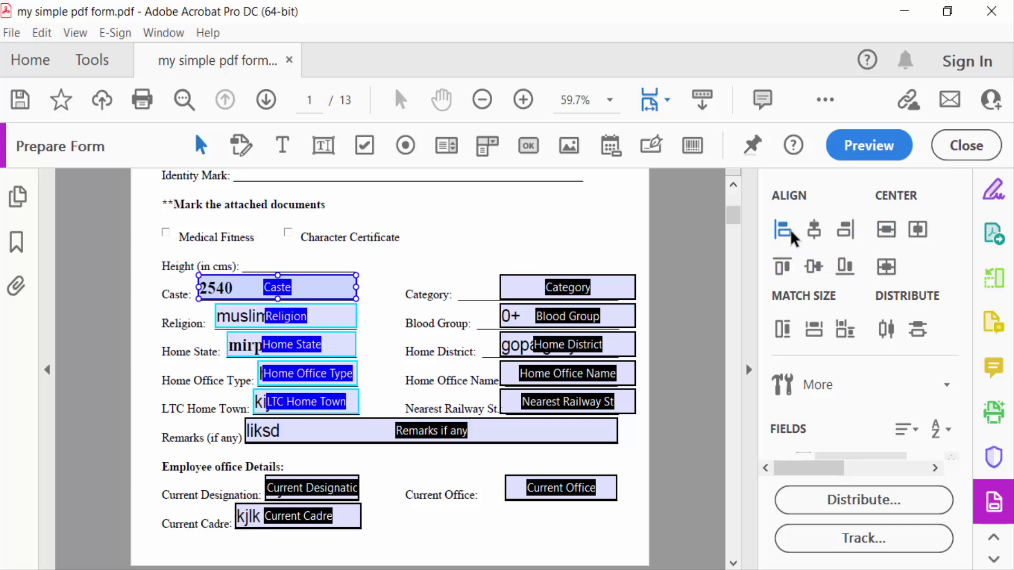
left_click(349, 317, "shift")
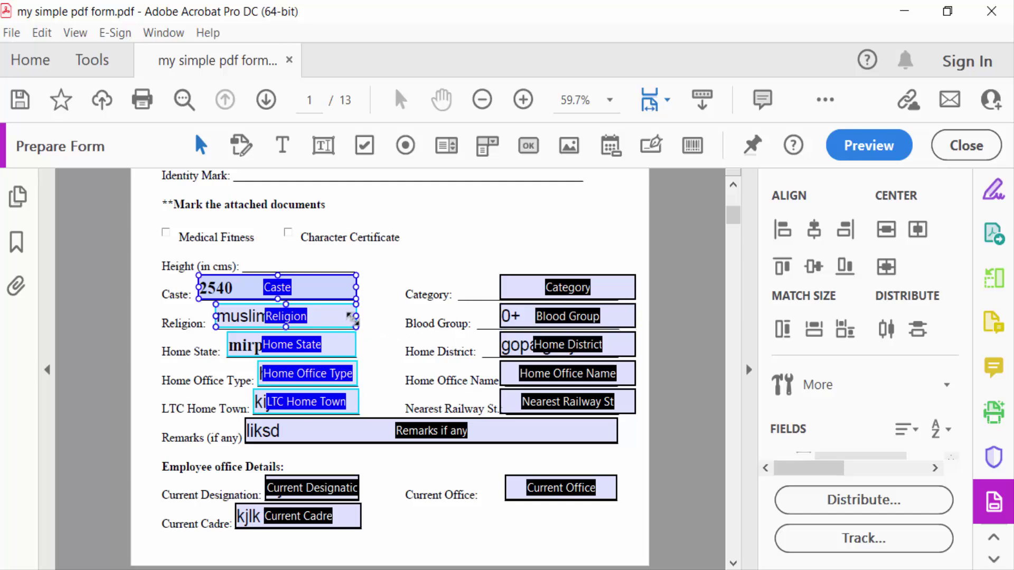
right_click(335, 327)
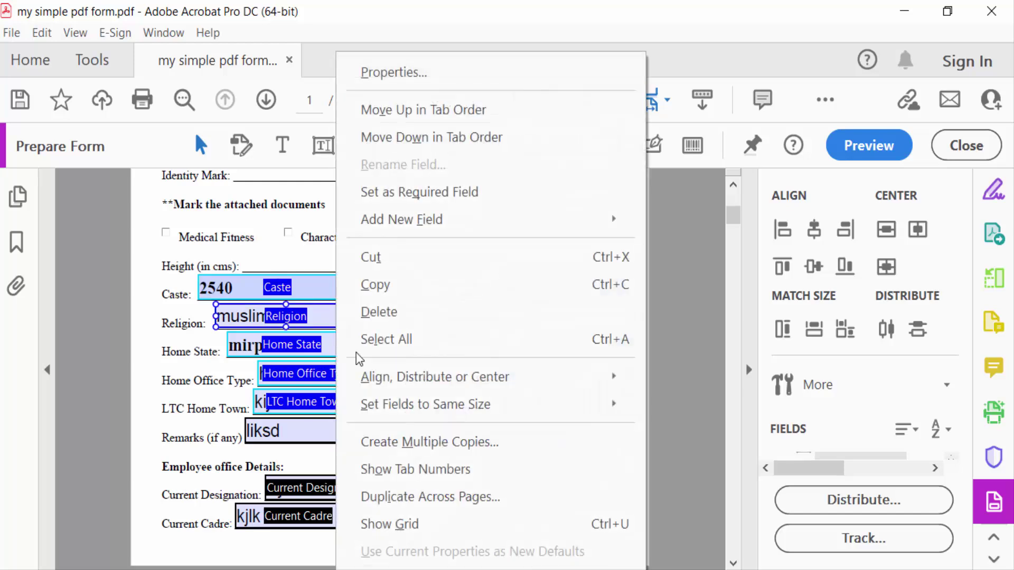
mouse_move(405, 389)
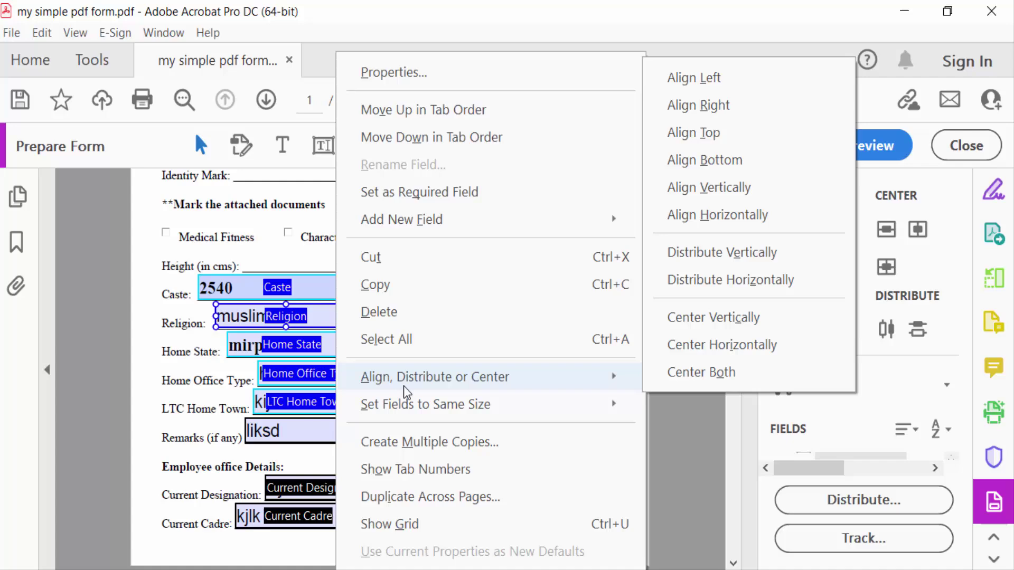
left_click(692, 78)
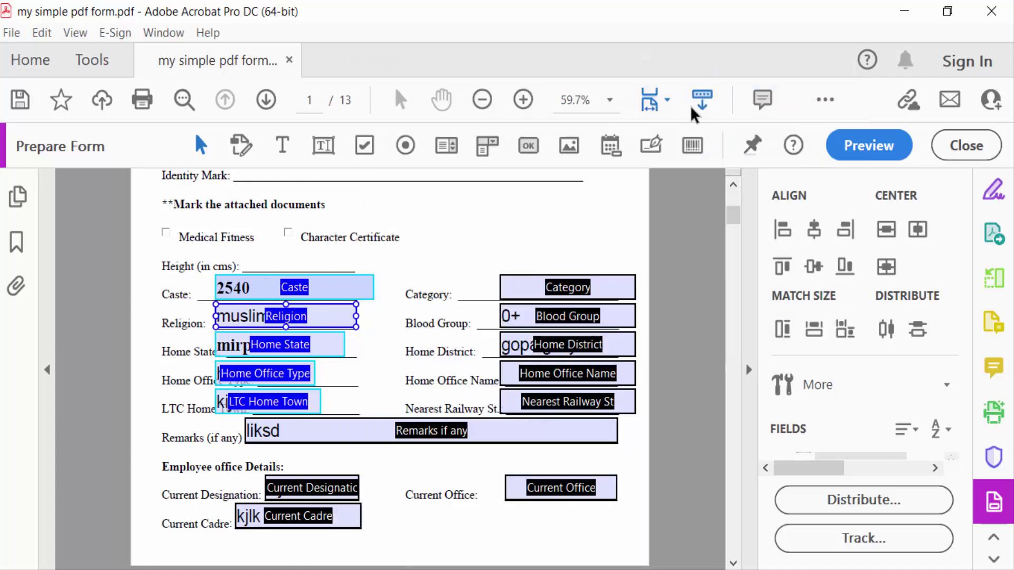
Align the same selected fields' right edges as well
right_click(330, 338)
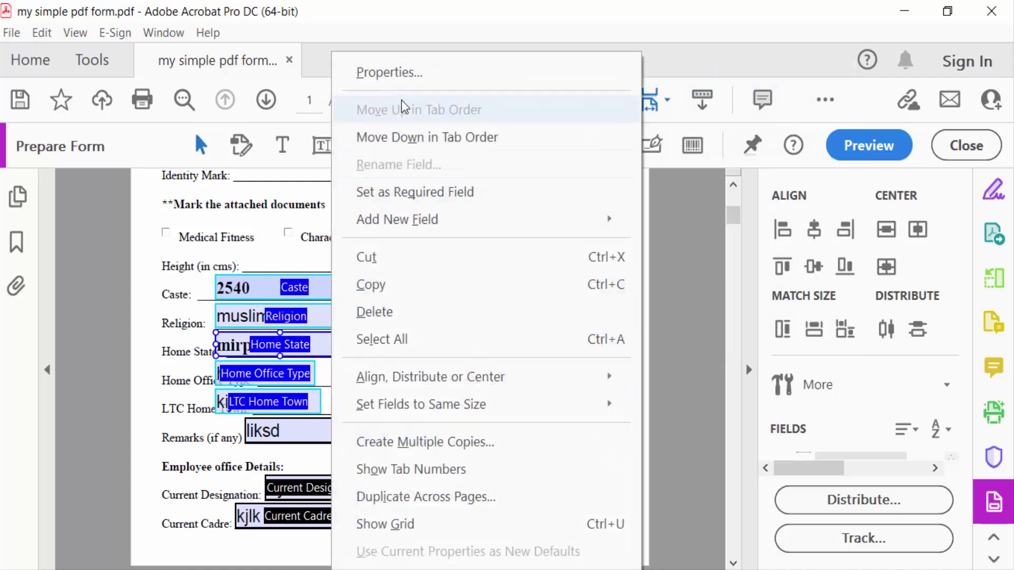
mouse_move(457, 369)
left_click(694, 108)
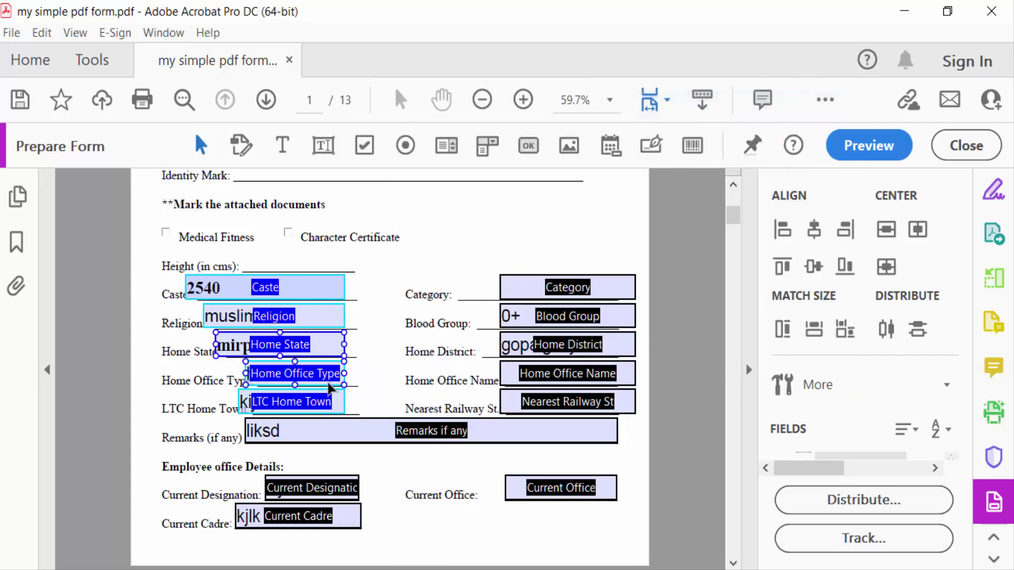
Make the five selected fields the same height and width, then reselect Caste through LTC Home Town
right_click(329, 388)
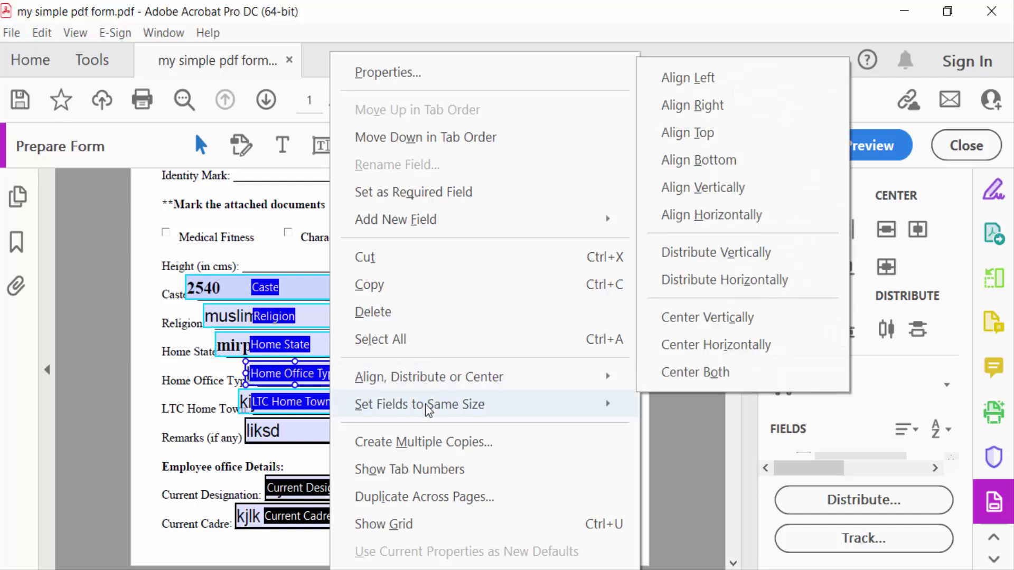
mouse_move(428, 409)
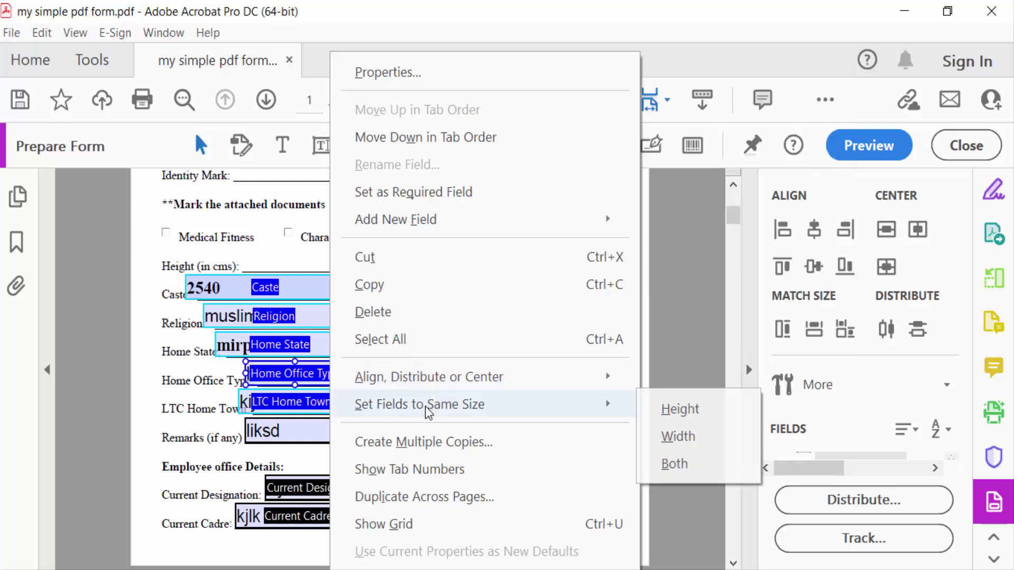
left_click(674, 464)
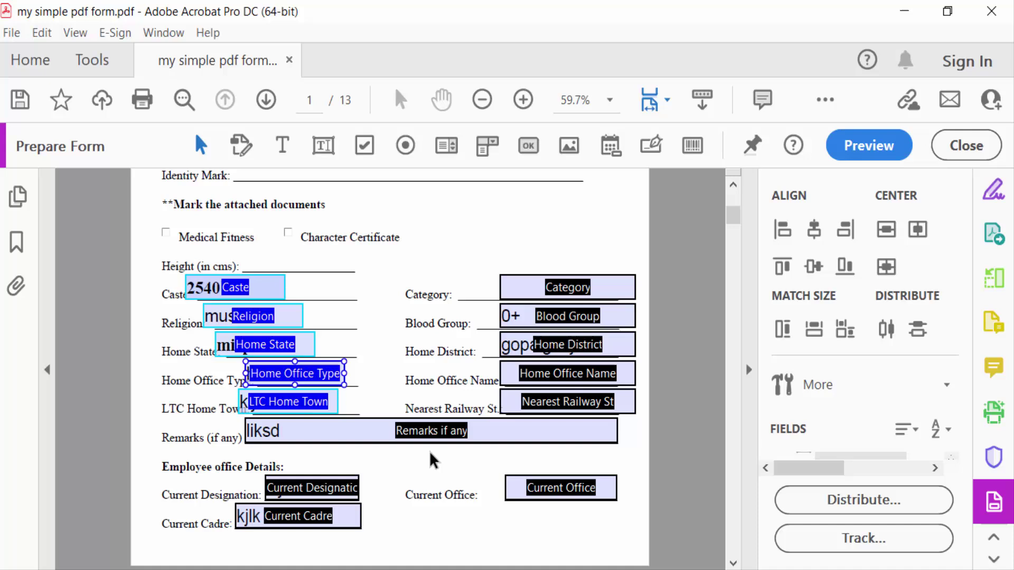
scroll(328, 422, "up", 1)
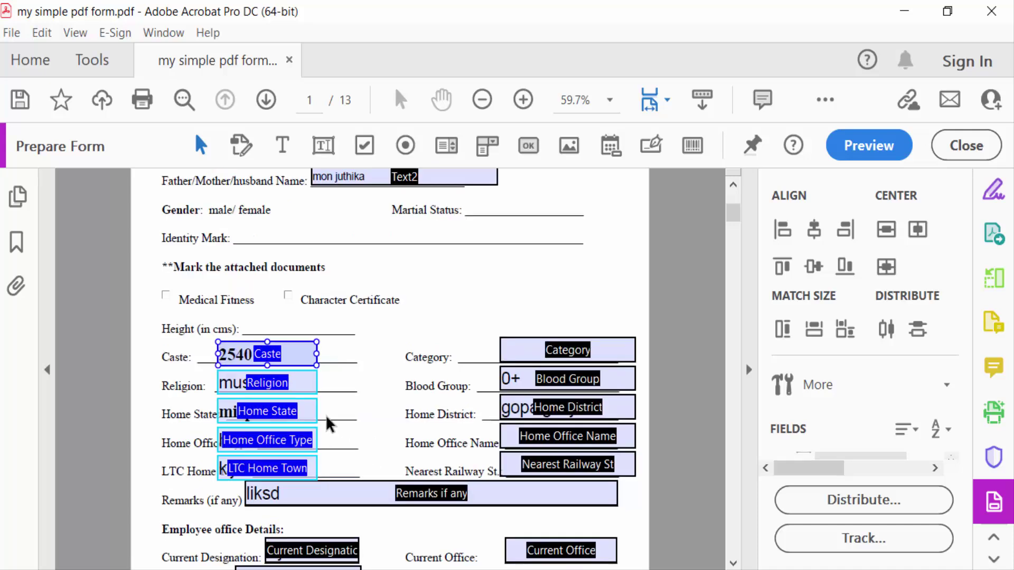
left_click(423, 306)
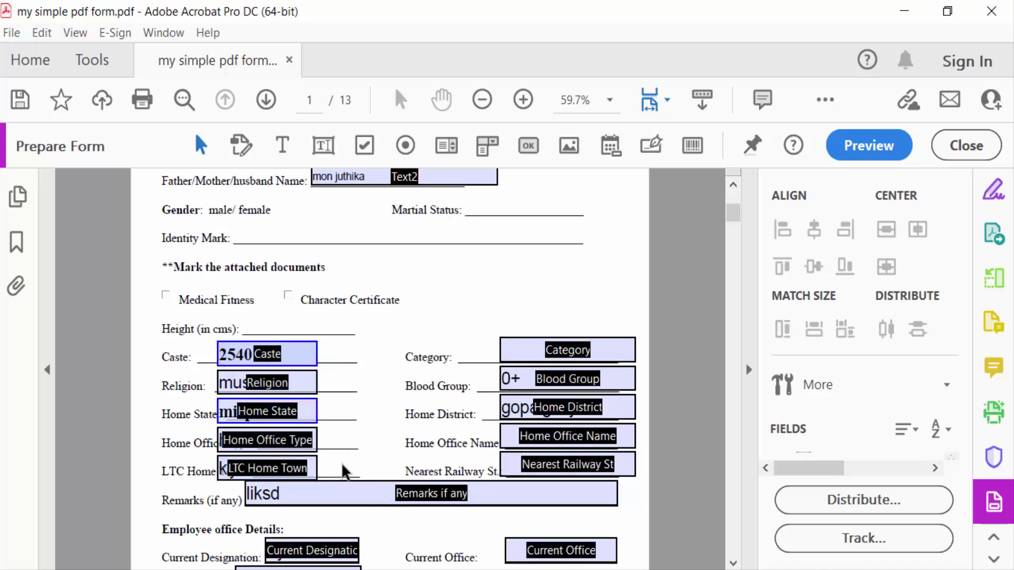
left_click_drag(344, 466, 342, 358)
Preview the form, leave Prepare Form, and clear mirpur from the Home State field
left_click(869, 145)
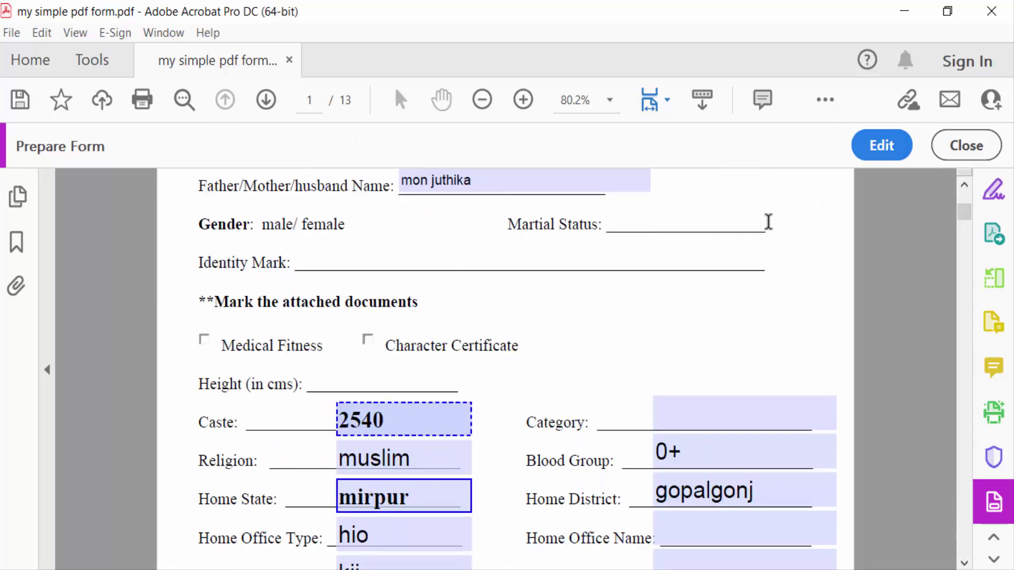
scroll(606, 410, "down", 2)
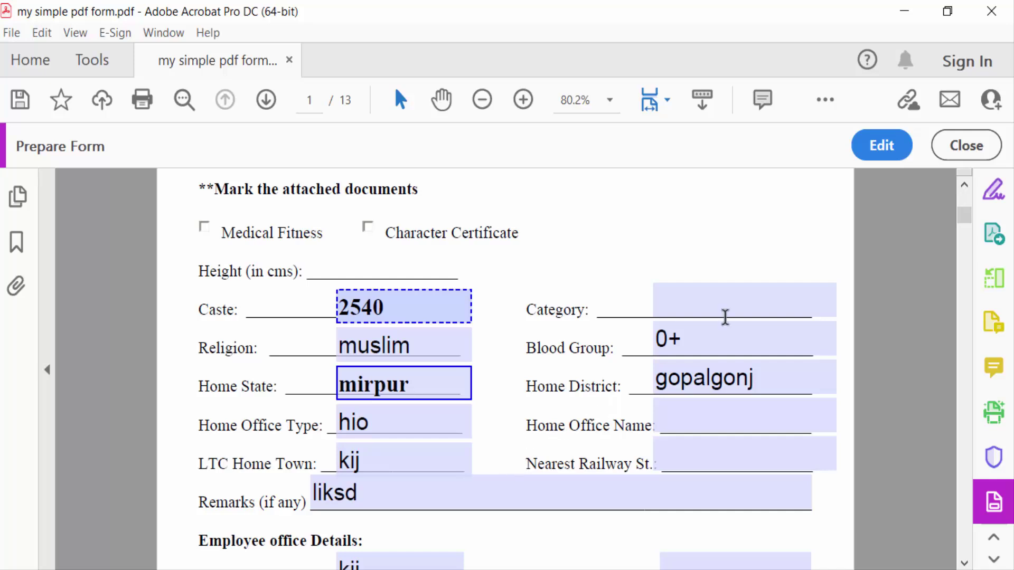
left_click(982, 147)
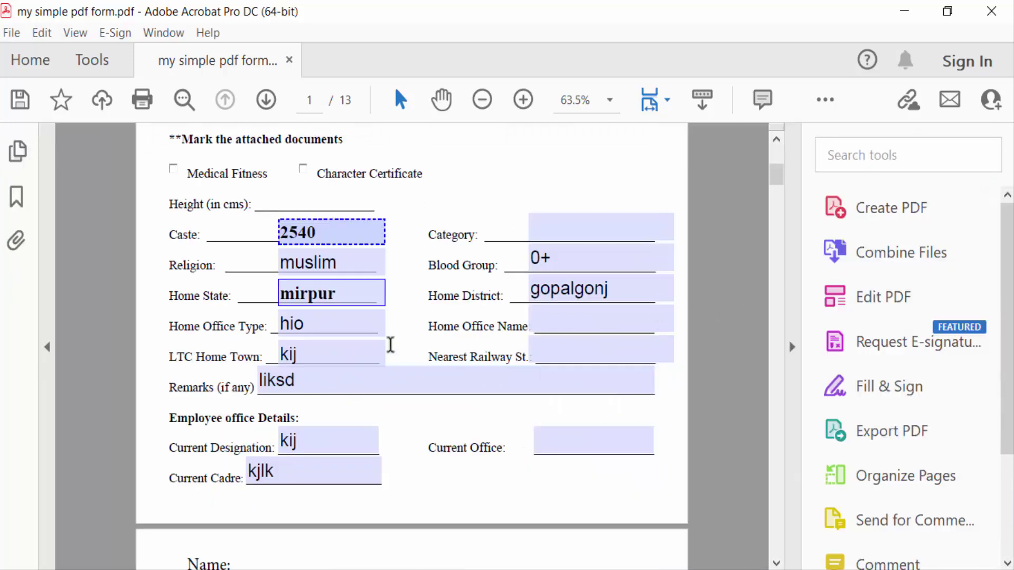
left_click(339, 294)
double_click(340, 294)
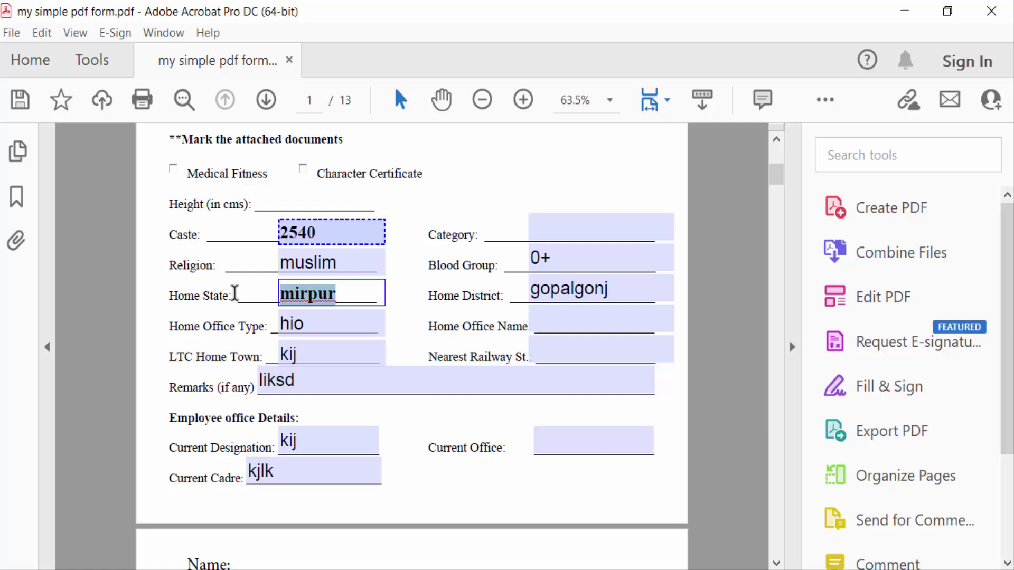
key("BackSpace")
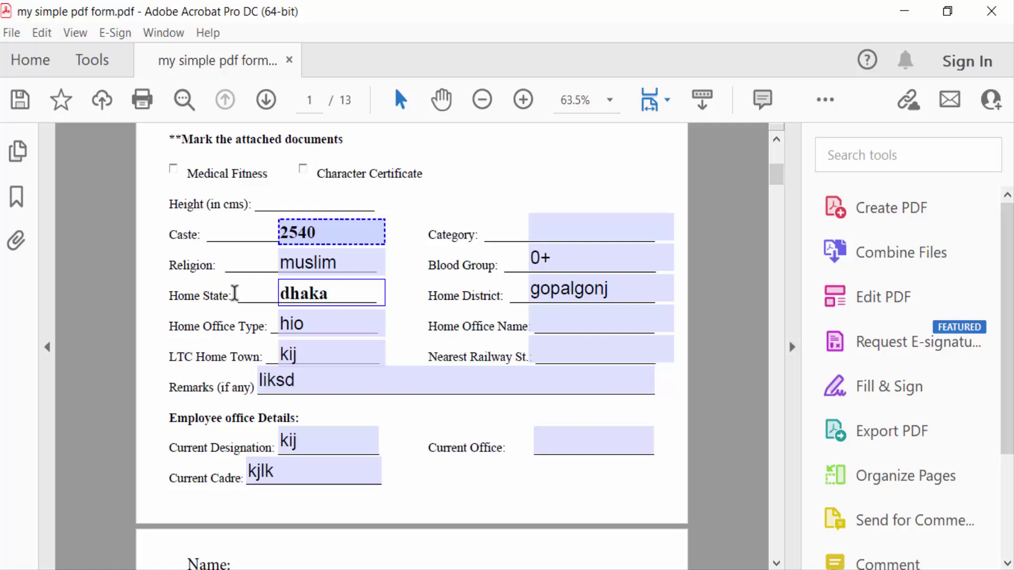
Enter hif for Home Office Type and 125 for LTC Home Town, then save the form
key("Tab")
type("hif")
key("Tab")
type("125")
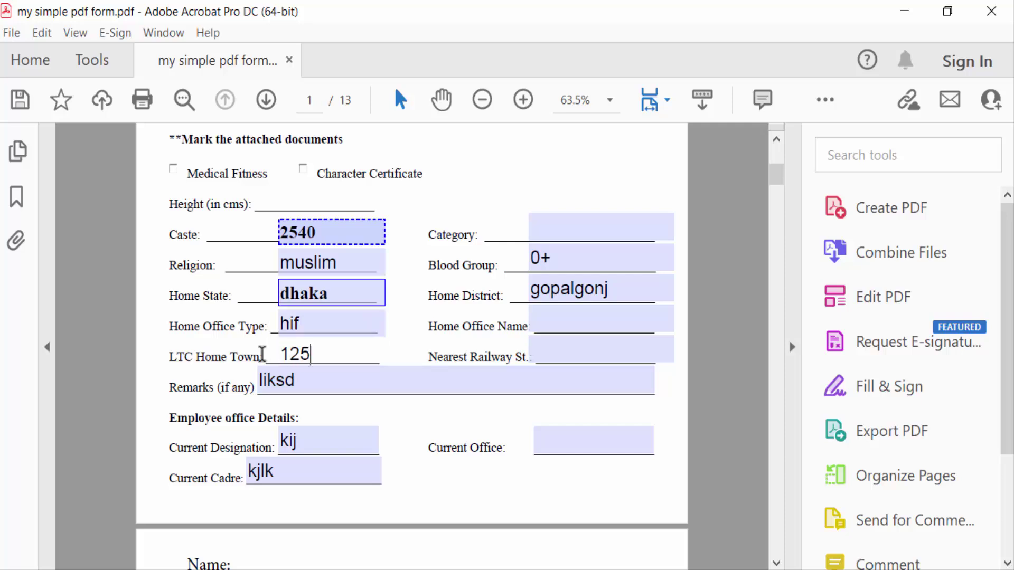
left_click(310, 382)
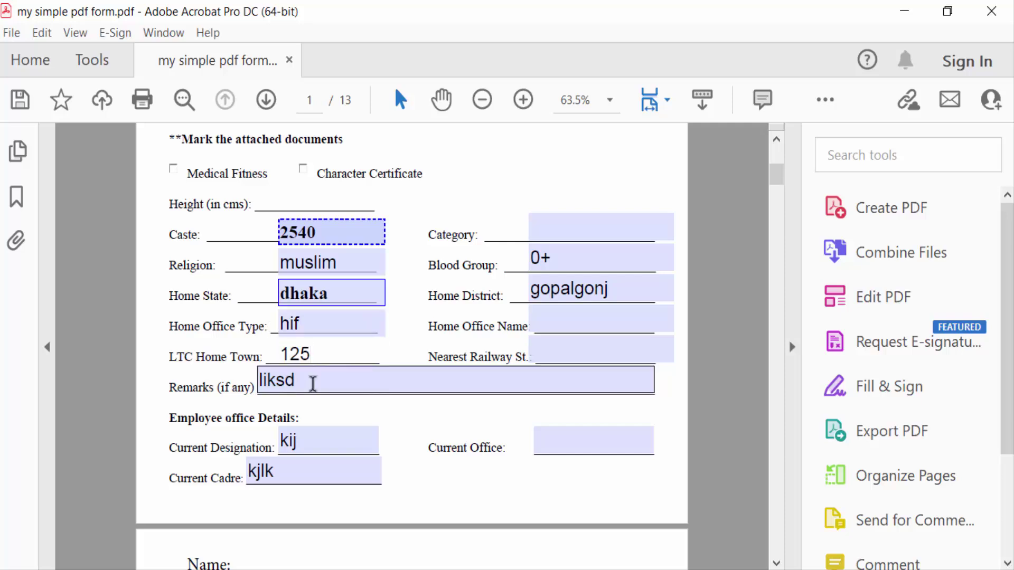
left_click(19, 33)
left_click(95, 160)
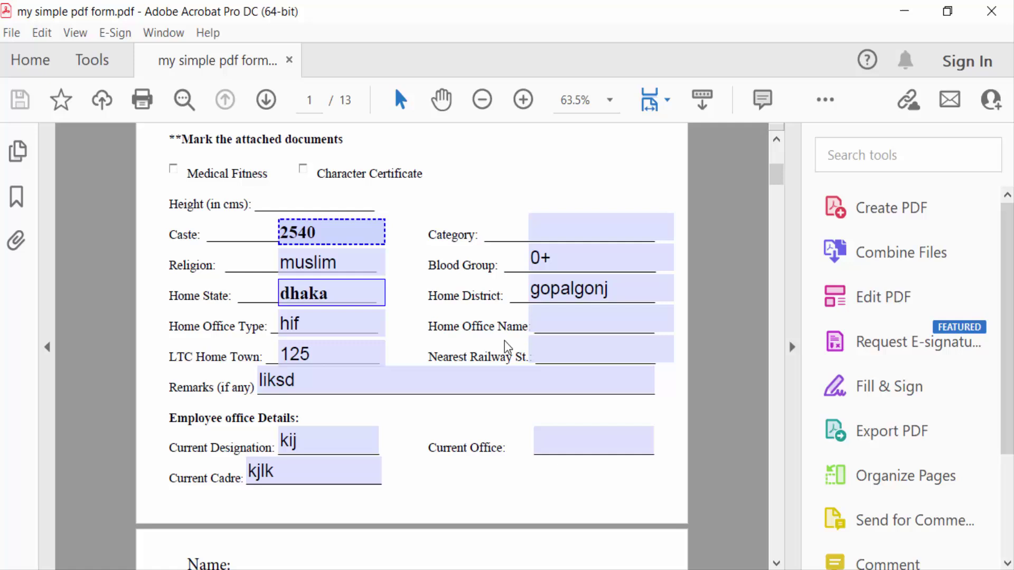